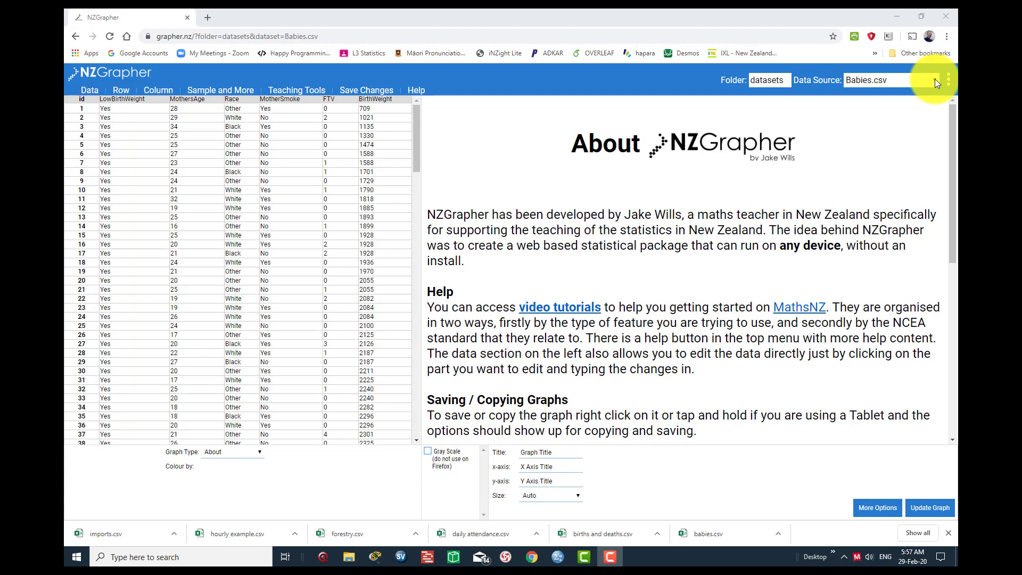
- Load the TS - Daily Attendance.csv dataset as the data source
{"action": "left_click", "coordinate": [935, 82]}
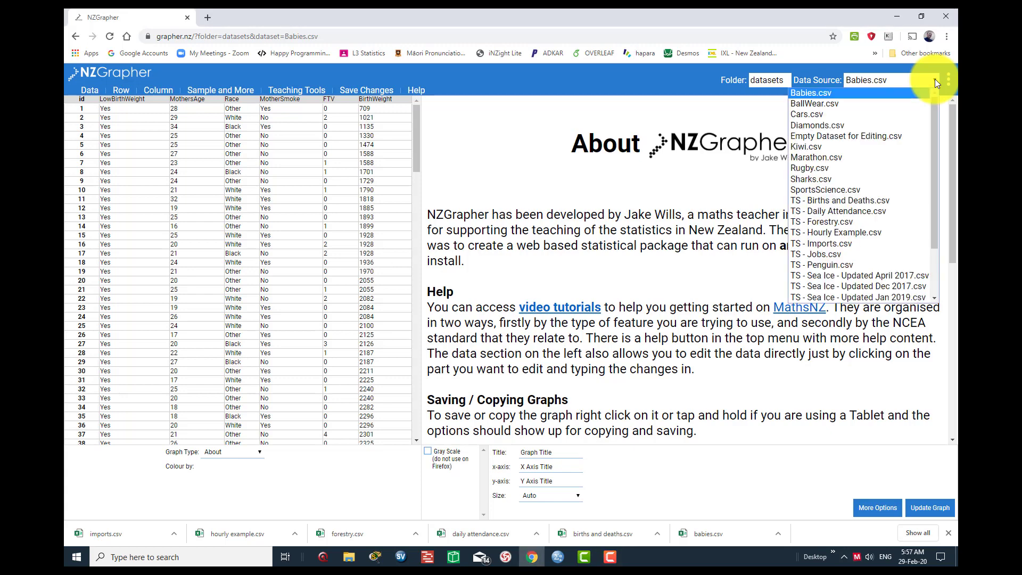
{"action": "left_click", "coordinate": [838, 211]}
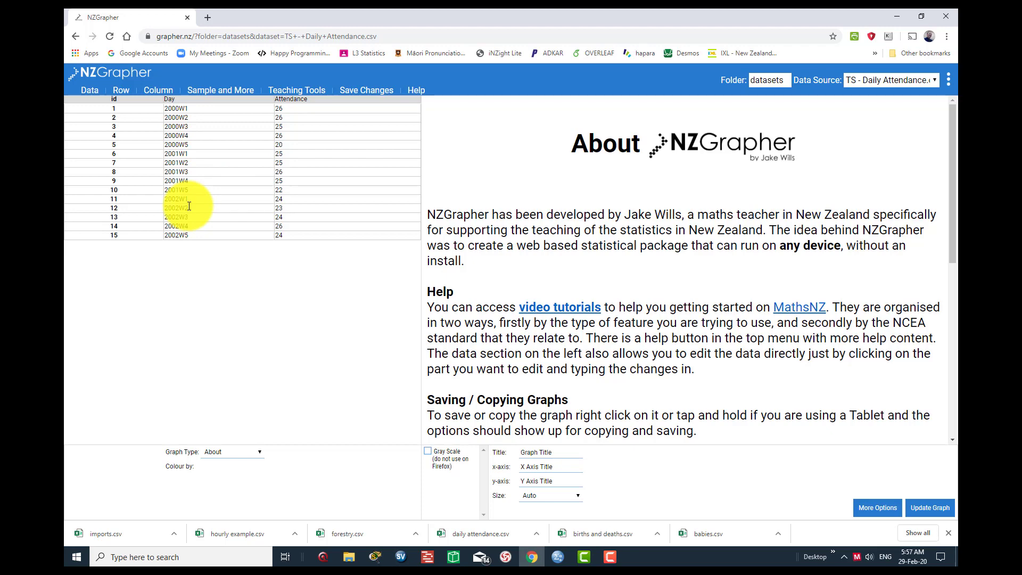
- Examine how the Day column codes each weekday, from 2000W1 to 2000W5 and on to the last entry
{"action": "left_click", "coordinate": [178, 109]}
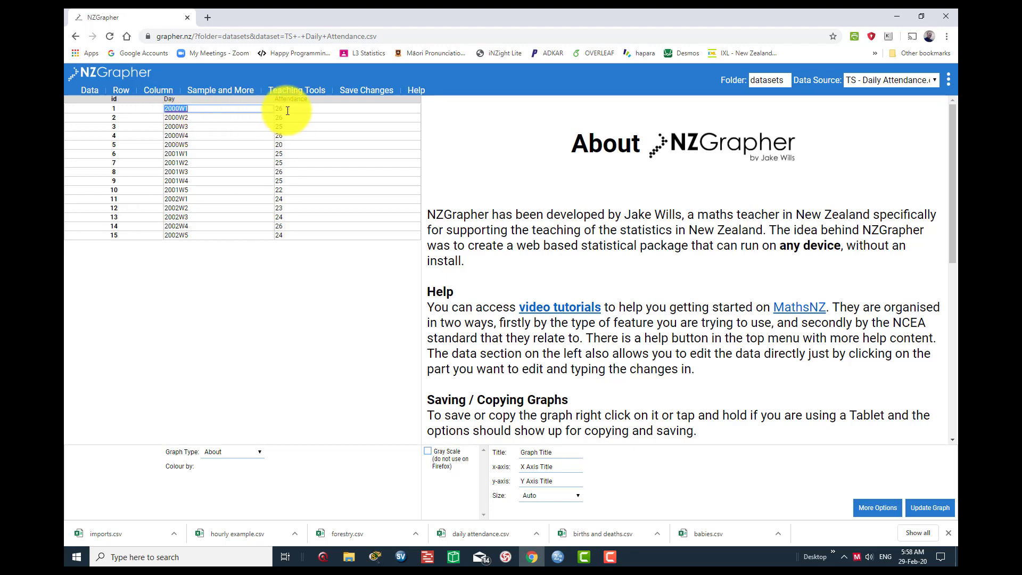
{"action": "left_click", "coordinate": [191, 118]}
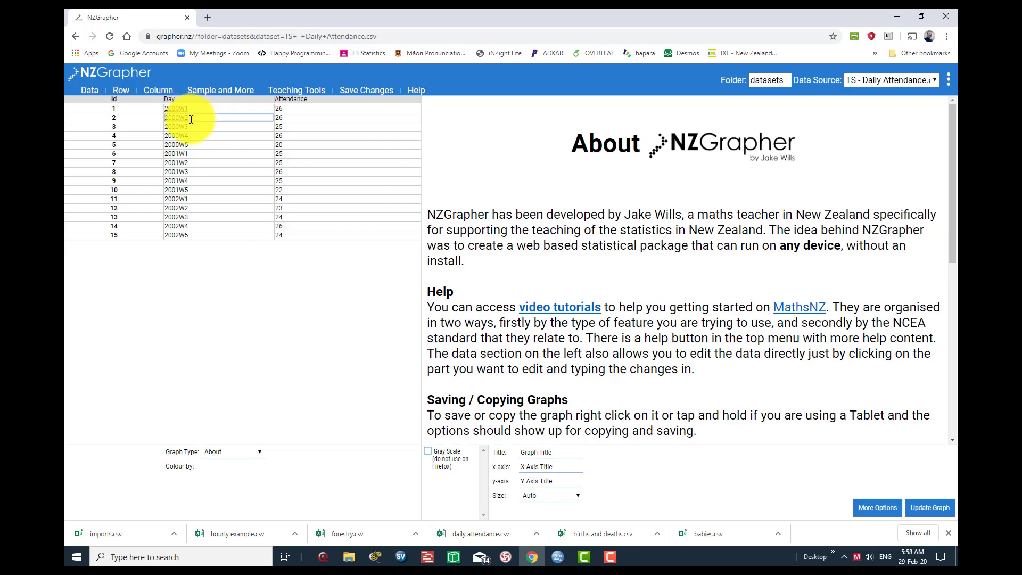
{"action": "left_click", "coordinate": [191, 127]}
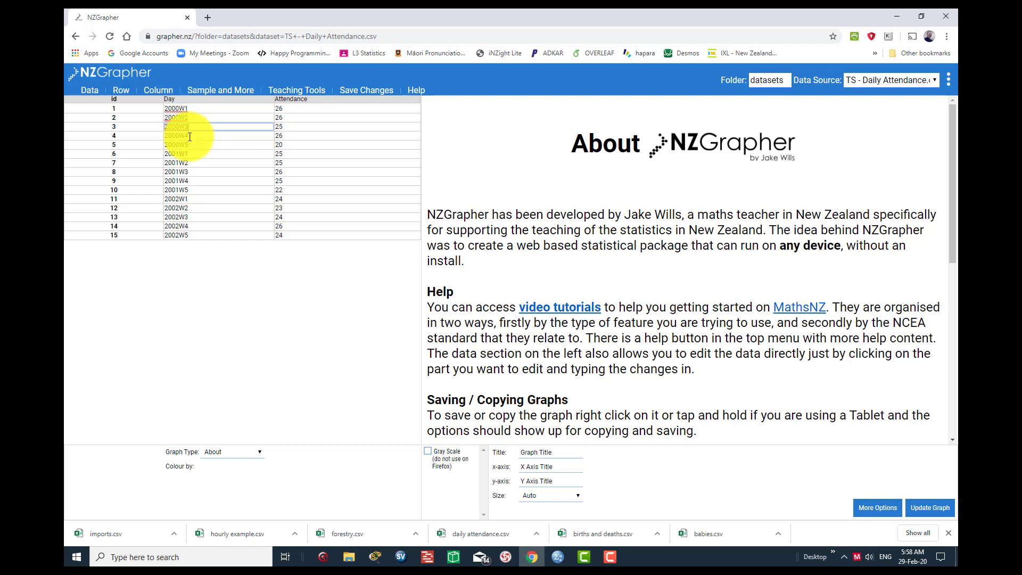
{"action": "left_click", "coordinate": [191, 136]}
{"action": "left_click", "coordinate": [192, 145]}
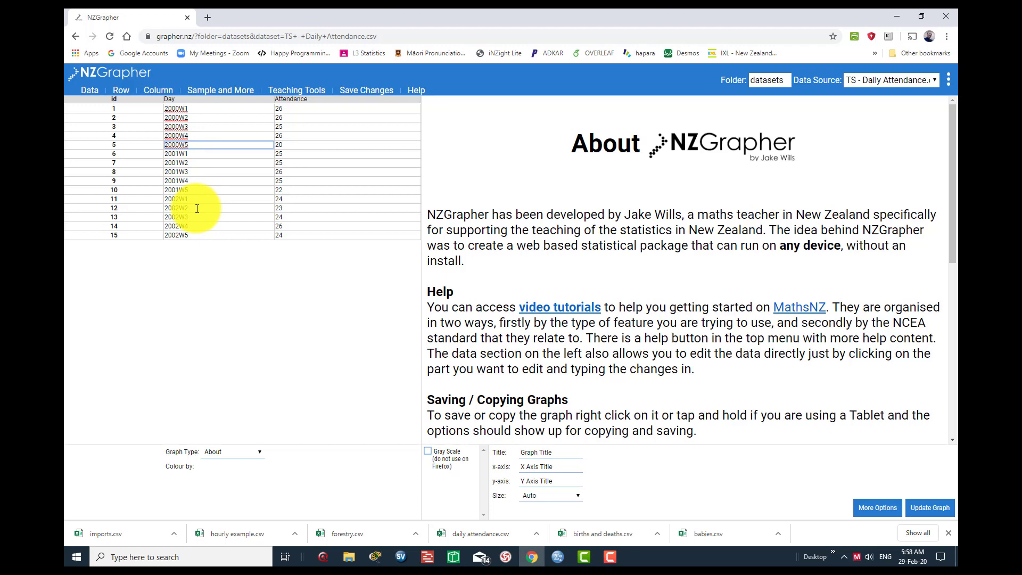
{"action": "left_click", "coordinate": [192, 234]}
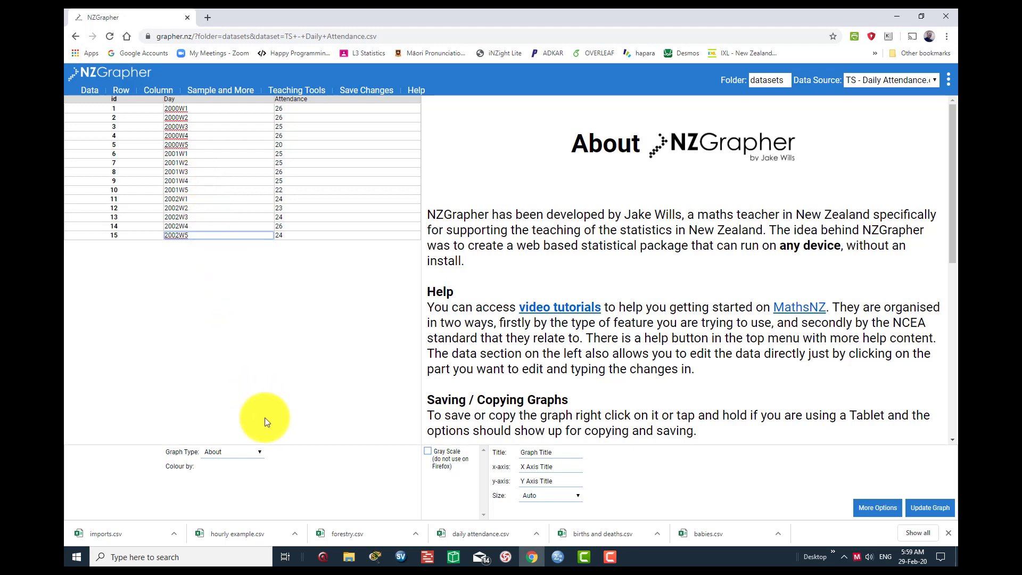
- Plot a Time Series graph with Day as variable 1 and Attendance as variable 2
{"action": "left_click", "coordinate": [257, 452]}
{"action": "scroll", "coordinate": [258, 416], "scroll_direction": "down", "scroll_amount": 2}
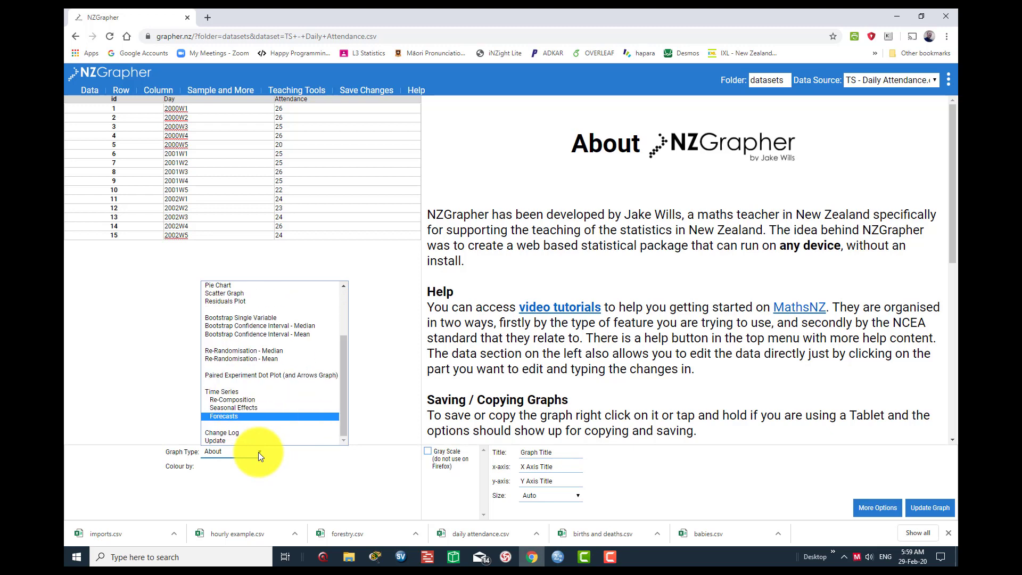
{"action": "left_click", "coordinate": [233, 393]}
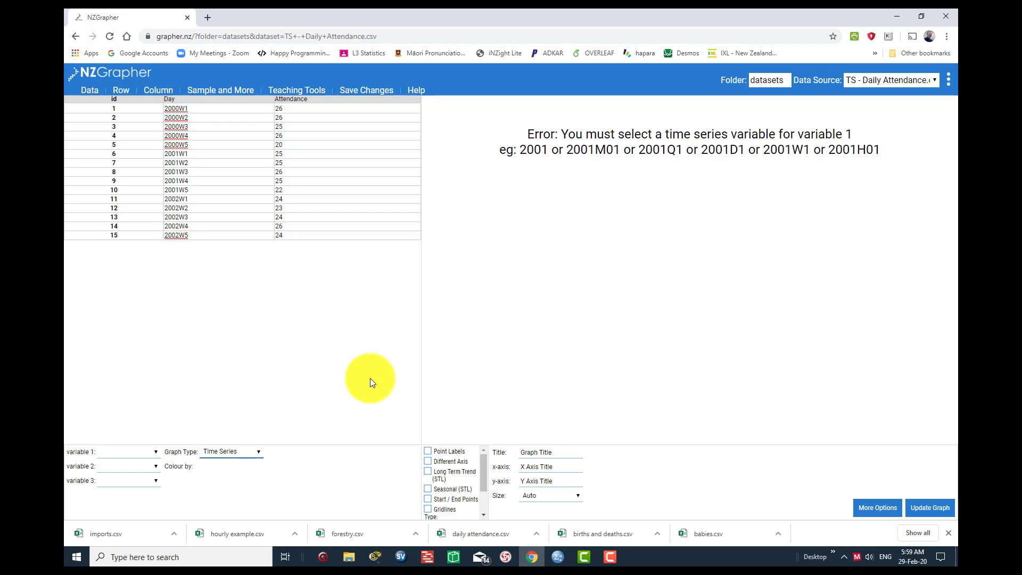
{"action": "left_click", "coordinate": [158, 452]}
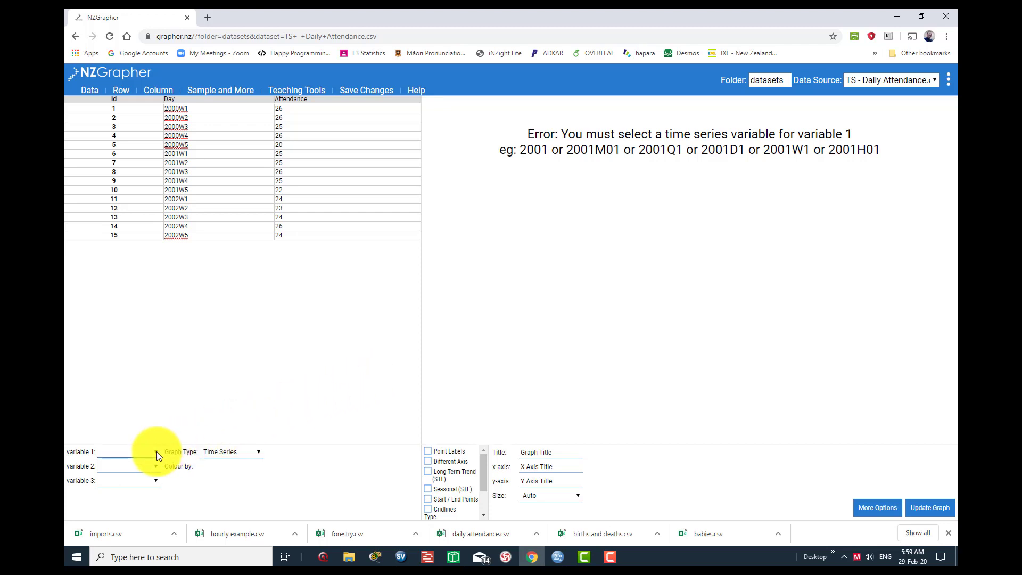
{"action": "left_click", "coordinate": [156, 452]}
{"action": "left_click", "coordinate": [155, 451]}
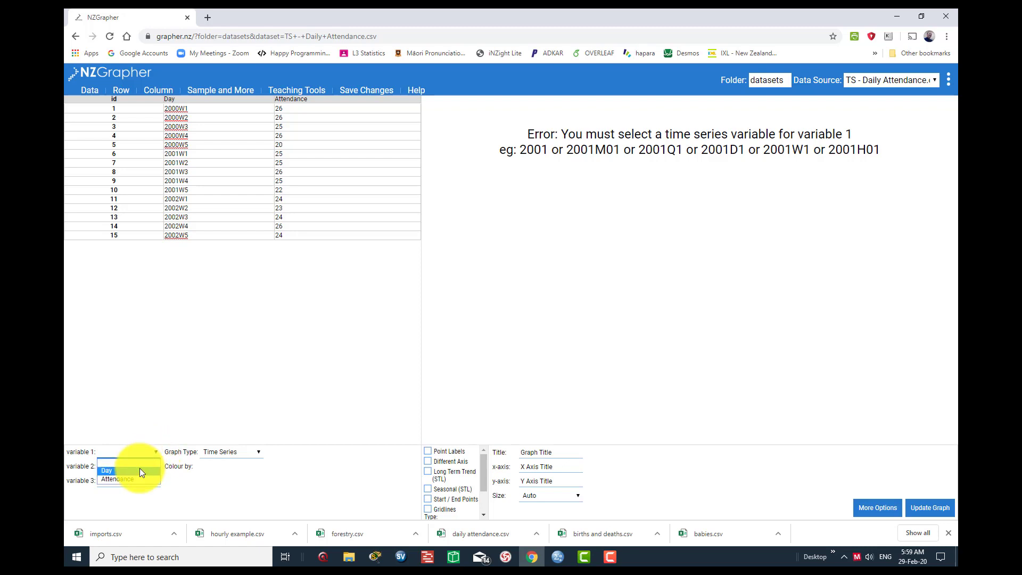
{"action": "left_click", "coordinate": [149, 468]}
{"action": "left_click", "coordinate": [156, 466]}
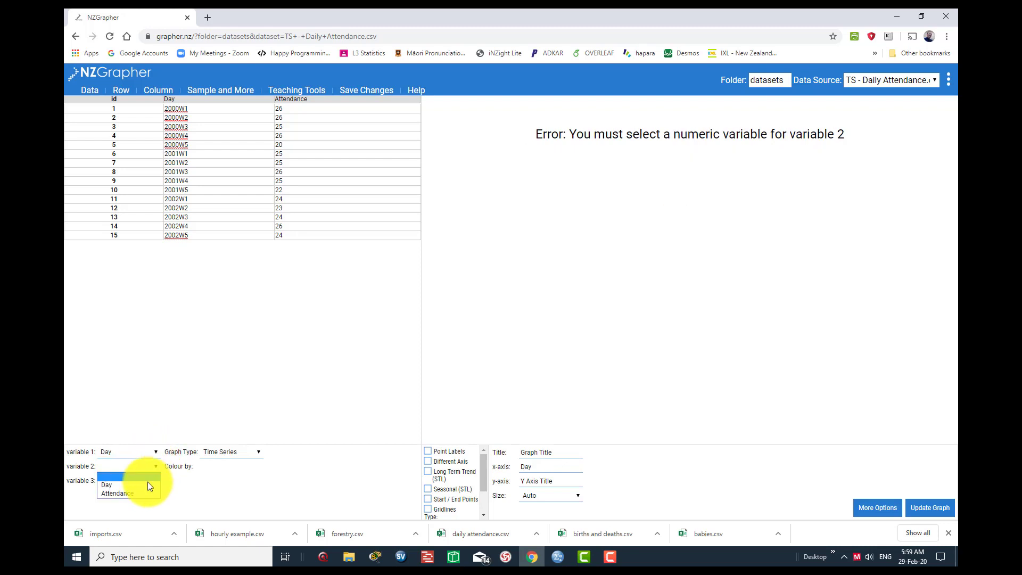
{"action": "left_click", "coordinate": [143, 493]}
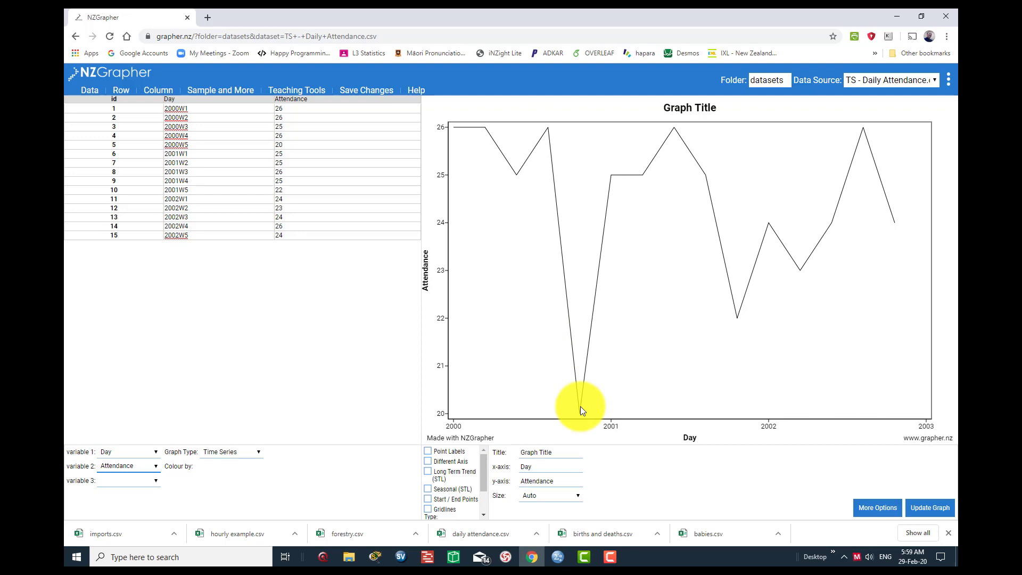
- Set the graph title to "Attendance in one week"
{"action": "left_click", "coordinate": [578, 451]}
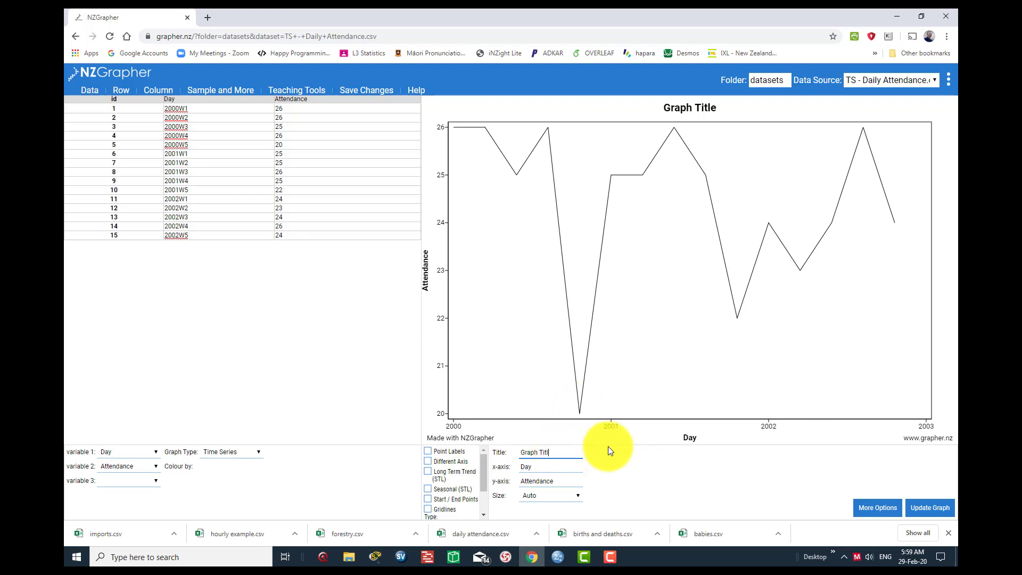
{"action": "key", "text": "BackSpace"}
{"action": "key", "text": "BackSpace"}
{"action": "key", "text": "BackSpace"}
{"action": "key", "text": "BackSpace"}
{"action": "key", "text": "BackSpace"}
{"action": "key", "text": "BackSpace"}
{"action": "key", "text": "BackSpace"}
{"action": "key", "text": "BackSpace"}
{"action": "type", "text": "Attendance in one week"}
- Set the x-axis title to "Days Monday to Friday", keep Attendance as the y-axis title, and update the graph
{"action": "left_click", "coordinate": [532, 468]}
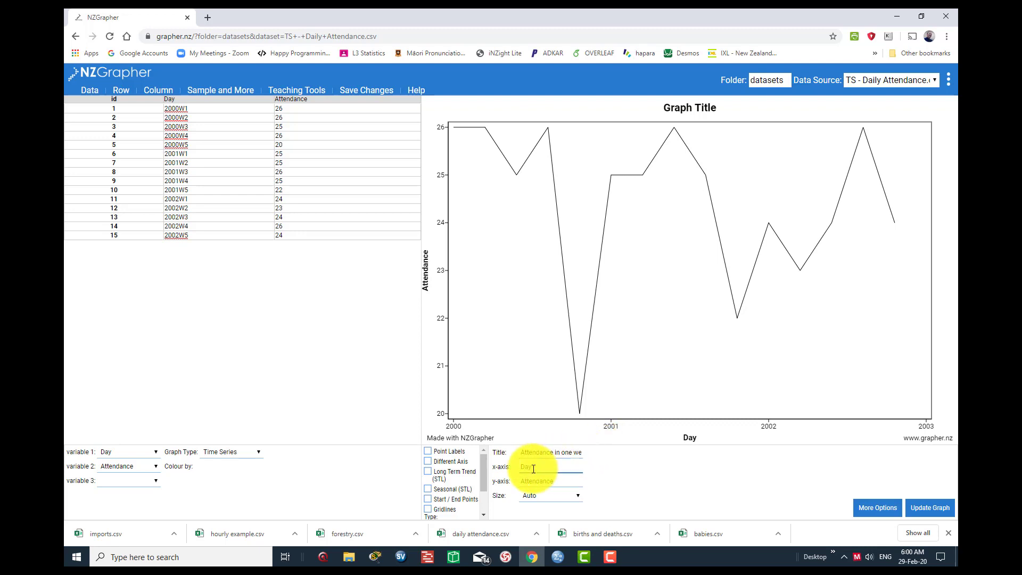
{"action": "type", "text": "Monday"}
{"action": "type", "text": "to Friday"}
{"action": "left_click", "coordinate": [560, 481]}
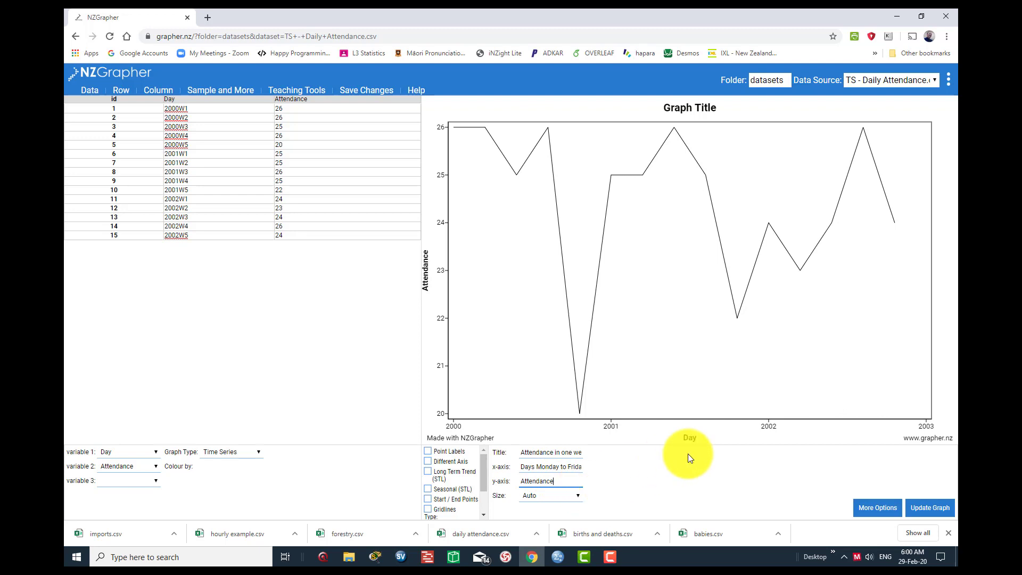
{"action": "left_click", "coordinate": [941, 509]}
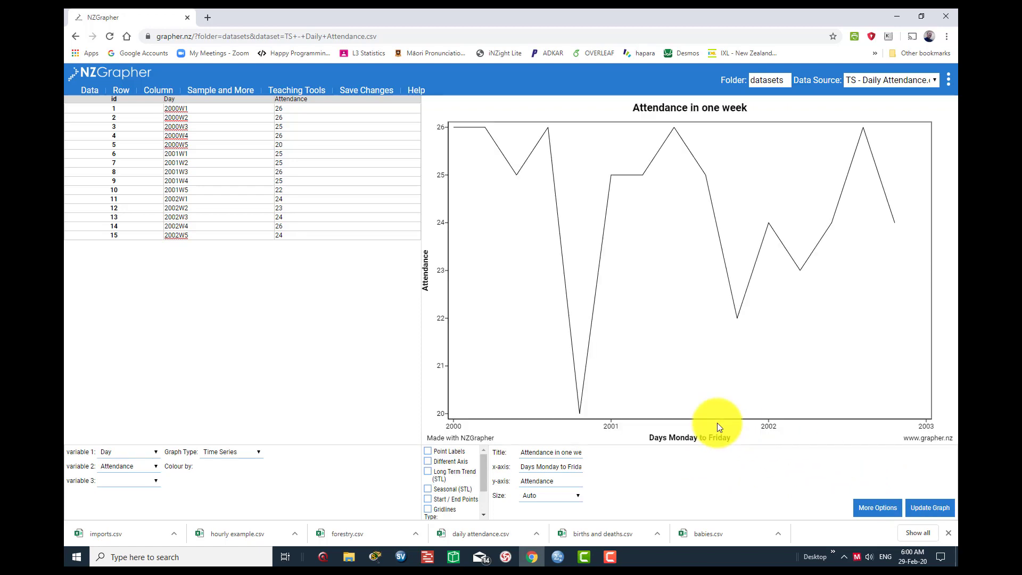
- Reword the x-axis title as "Days of the week : Monday to Friday" and update the graph
{"action": "left_click", "coordinate": [537, 467]}
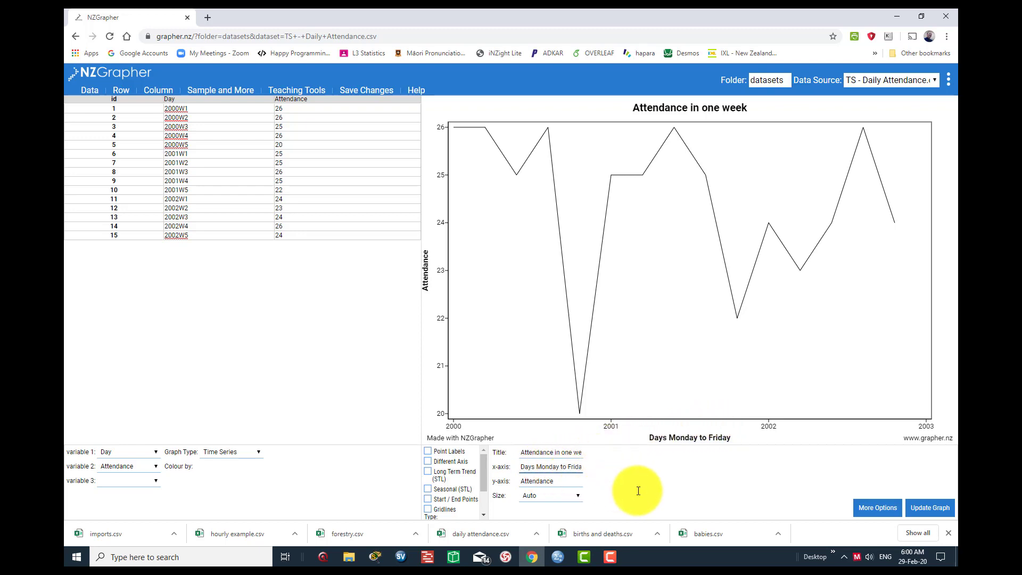
{"action": "type", "text": "of the week : Mo"}
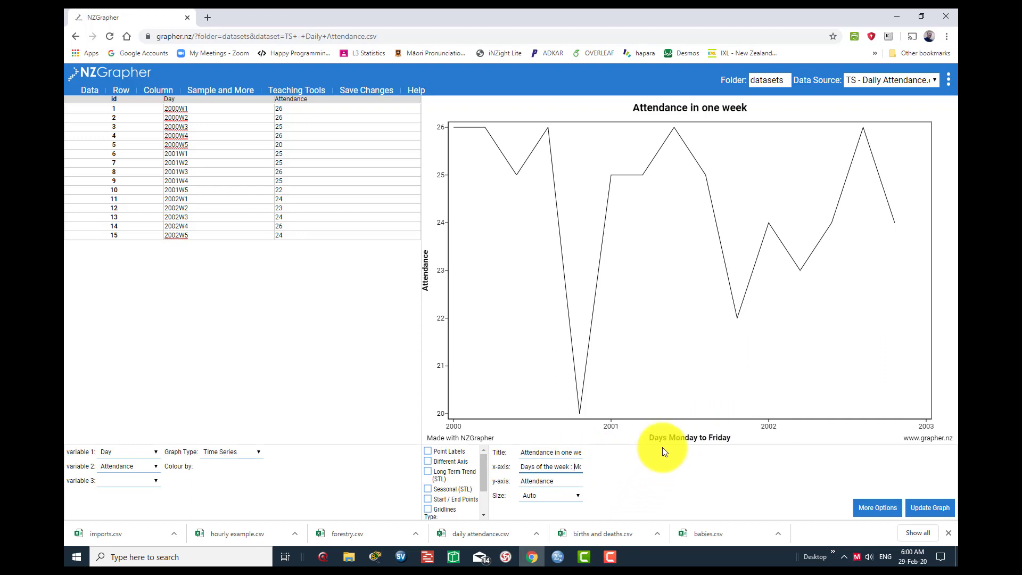
{"action": "left_click", "coordinate": [938, 512]}
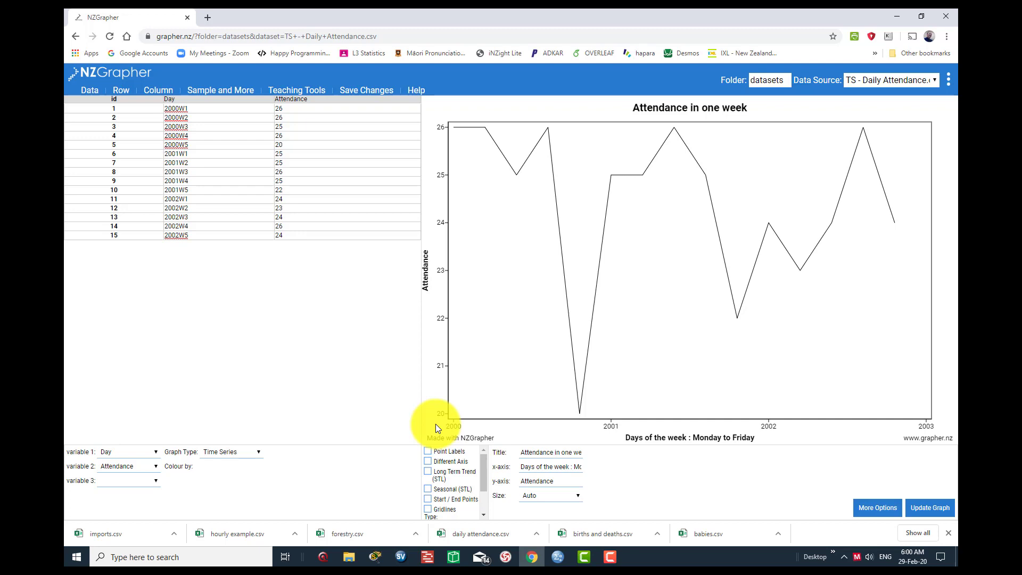
- Show the Long Term Trend (STL) and Seasonal (STL) on the graph, and change the graph type to Seasonal Effects
{"action": "left_click", "coordinate": [429, 489]}
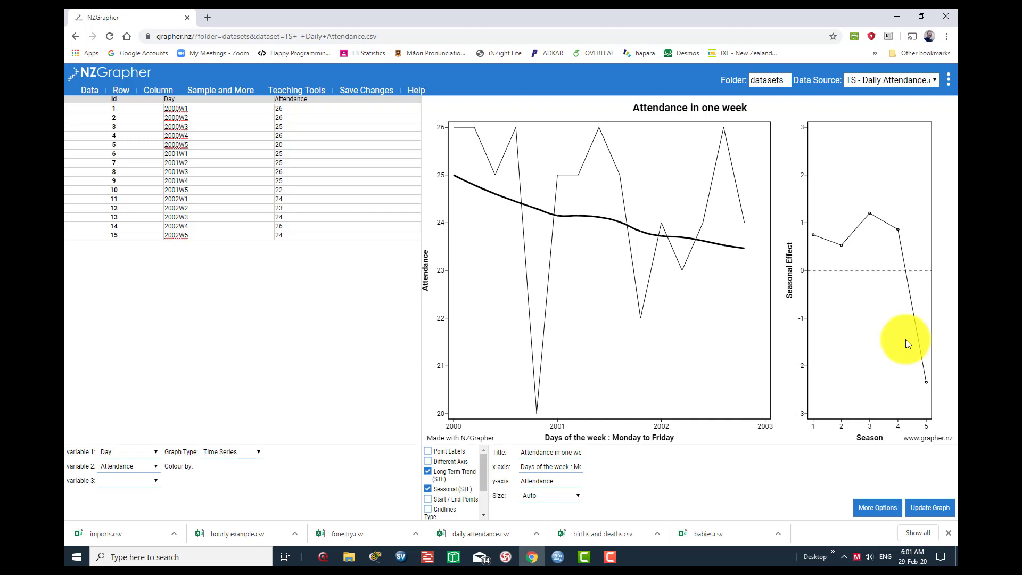
{"action": "left_click", "coordinate": [257, 455]}
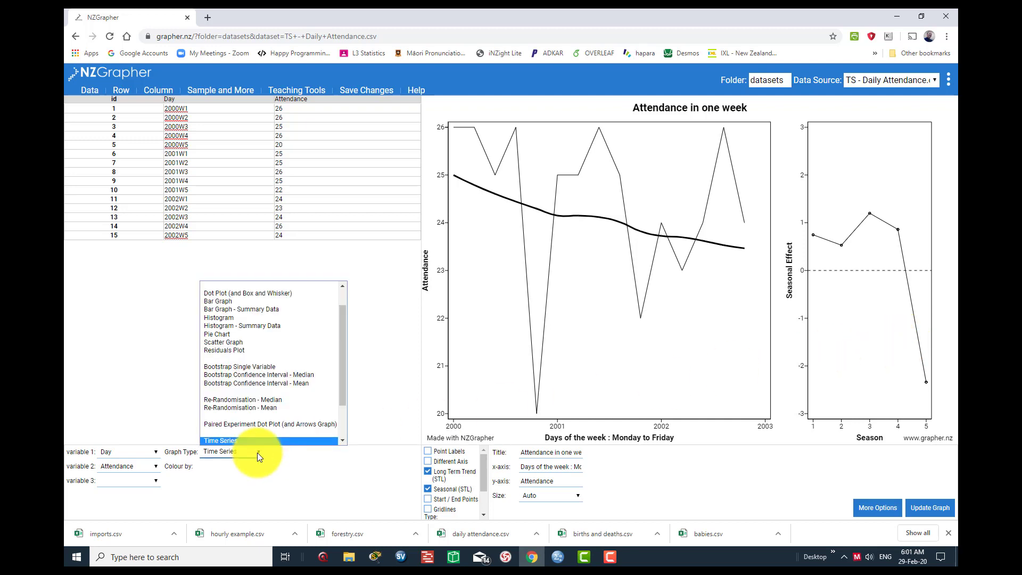
{"action": "key", "text": "Down"}
{"action": "key", "text": "Down"}
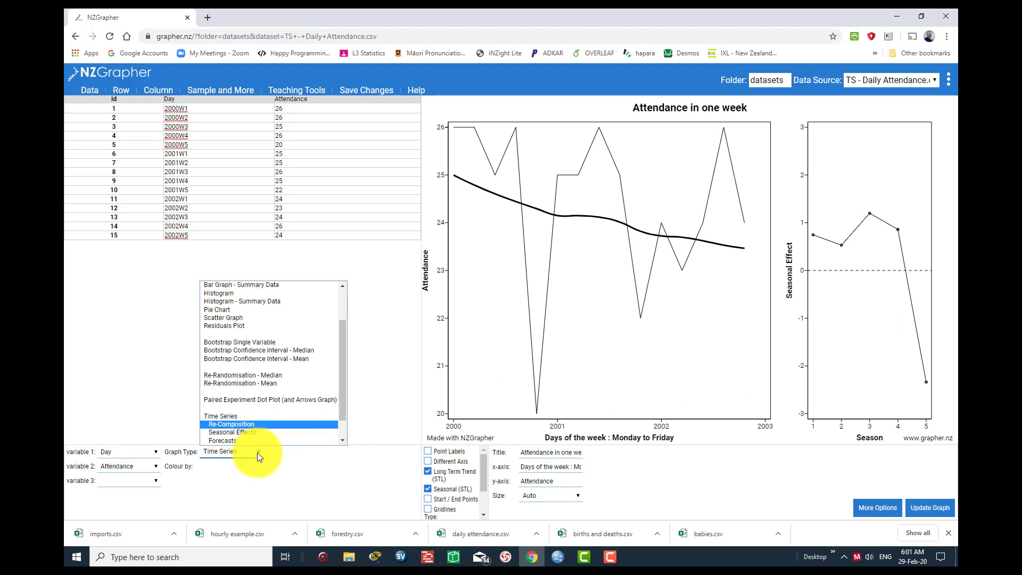
{"action": "left_click", "coordinate": [247, 430]}
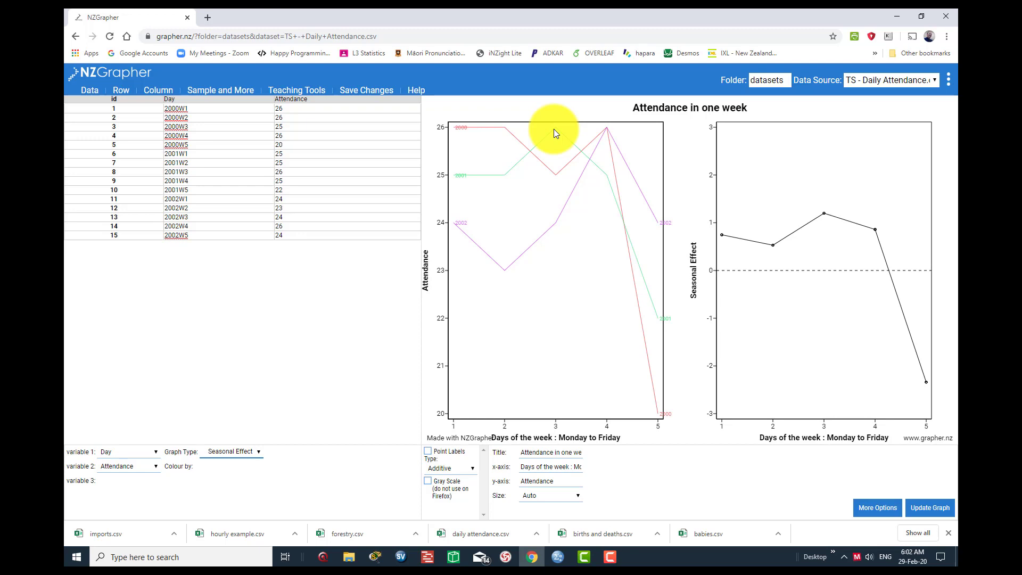
- Change the graph type to Re-Composition for the attendance data
{"action": "mouse_move", "coordinate": [607, 130]}
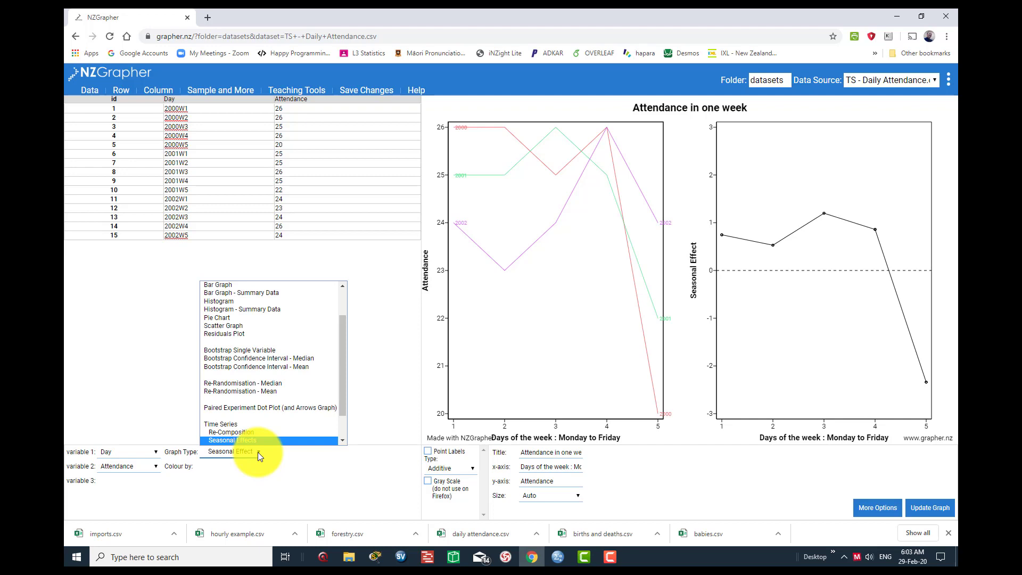
{"action": "scroll", "coordinate": [254, 433], "scroll_direction": "down", "scroll_amount": 1}
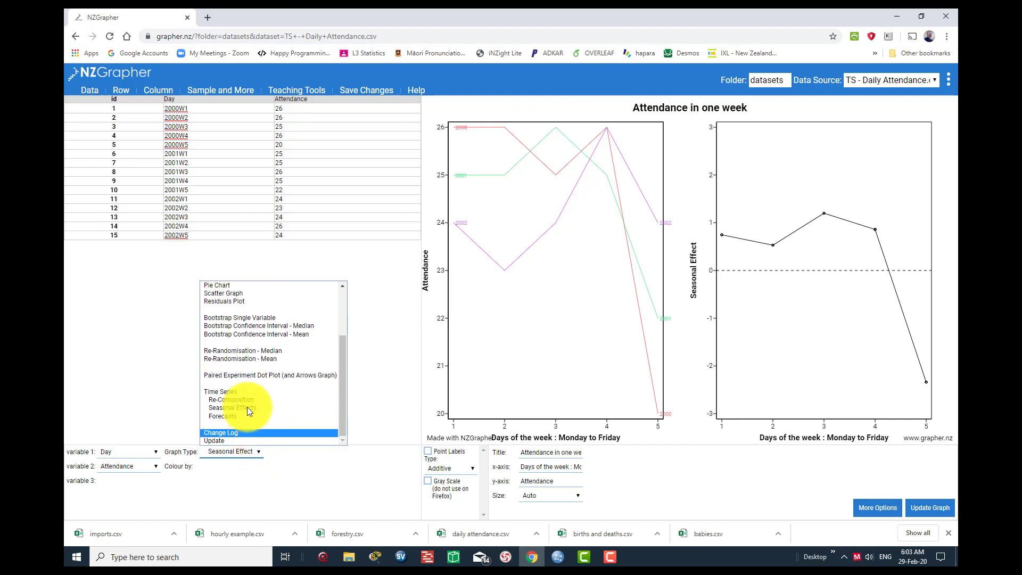
{"action": "left_click", "coordinate": [247, 408]}
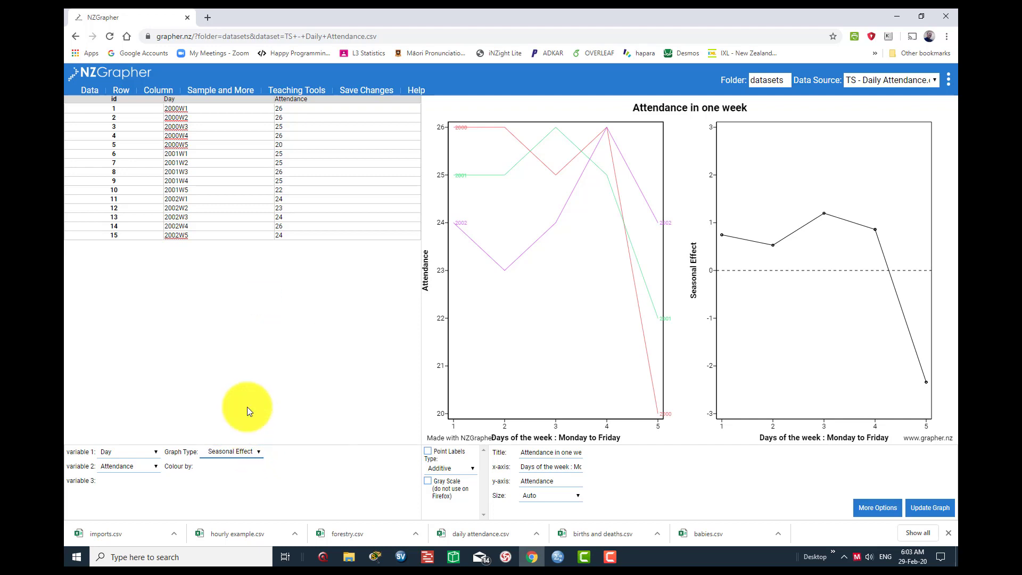
{"action": "left_click", "coordinate": [258, 451]}
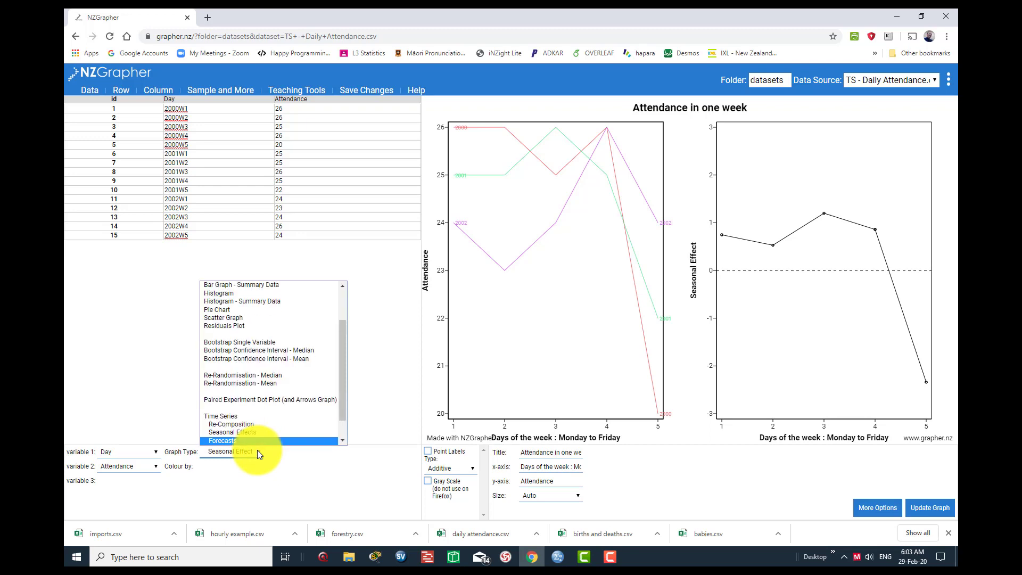
{"action": "left_click", "coordinate": [252, 424]}
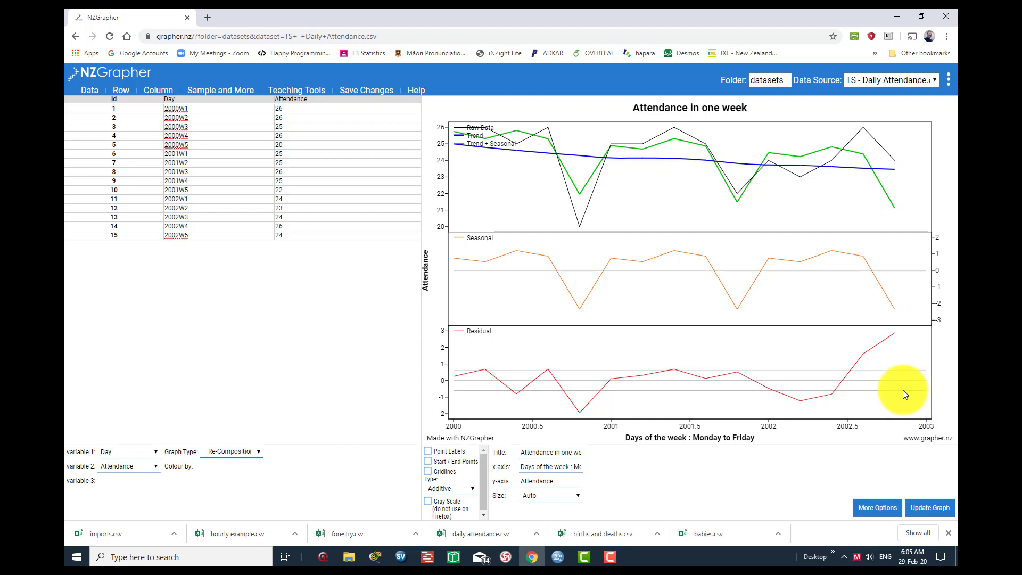
- Change the graph type to Forecasts to plot the attendance predictions
{"action": "left_click", "coordinate": [259, 452]}
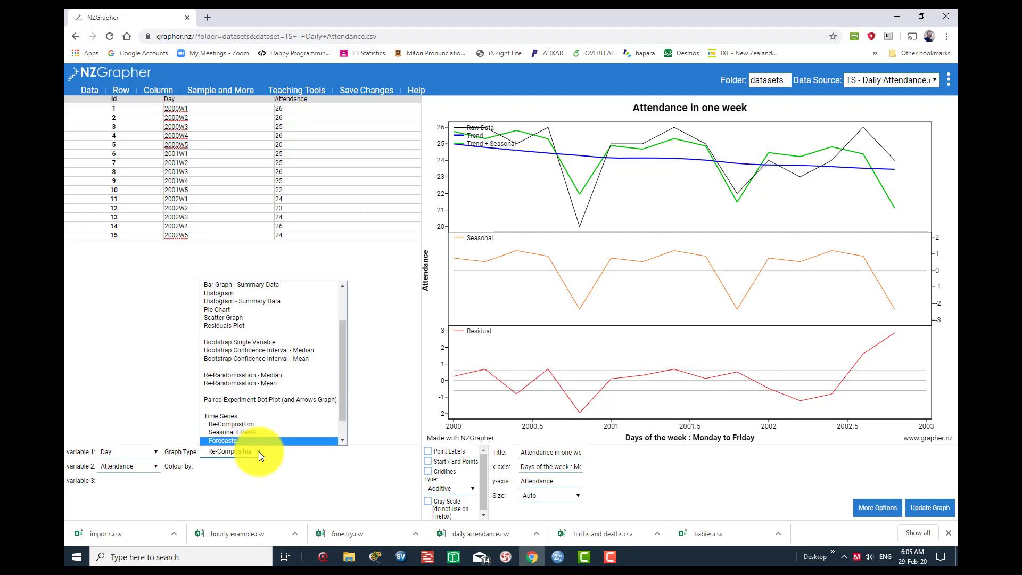
{"action": "scroll", "coordinate": [259, 452], "scroll_direction": "down", "scroll_amount": 1}
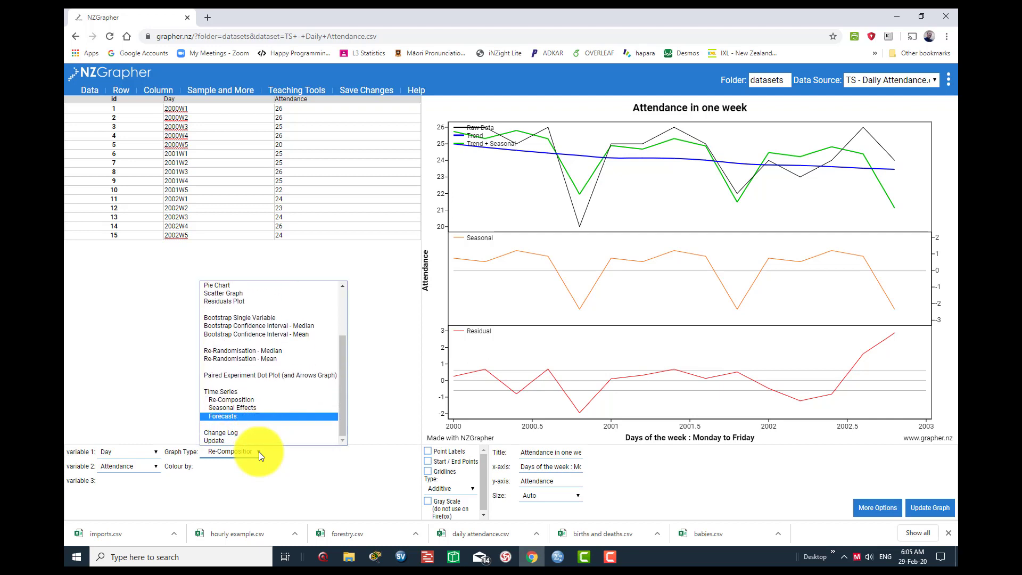
{"action": "left_click", "coordinate": [231, 418]}
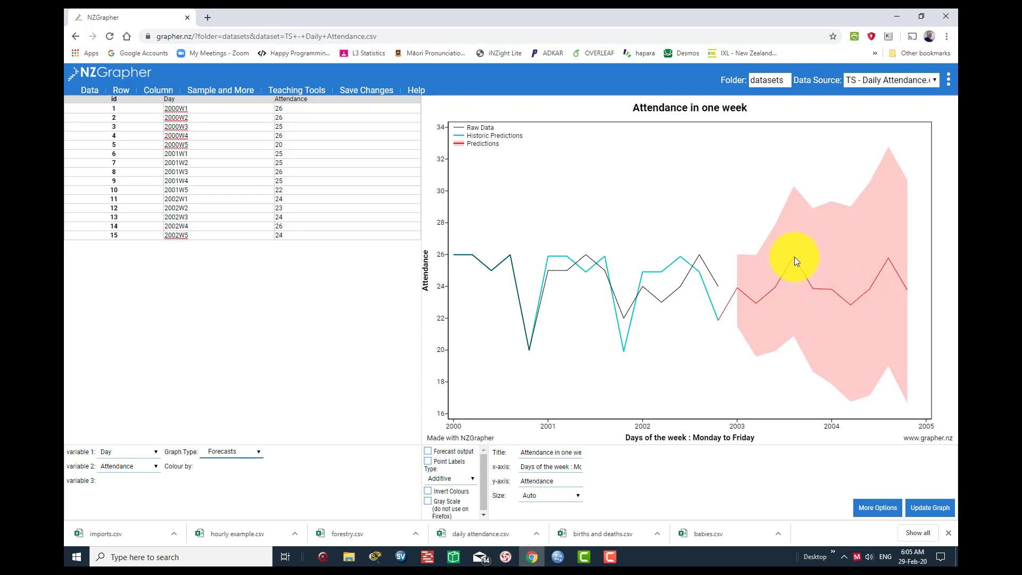
- Display the forecast output as a table and highlight the min, prediction and max values for 2003W1
{"action": "mouse_move", "coordinate": [794, 259]}
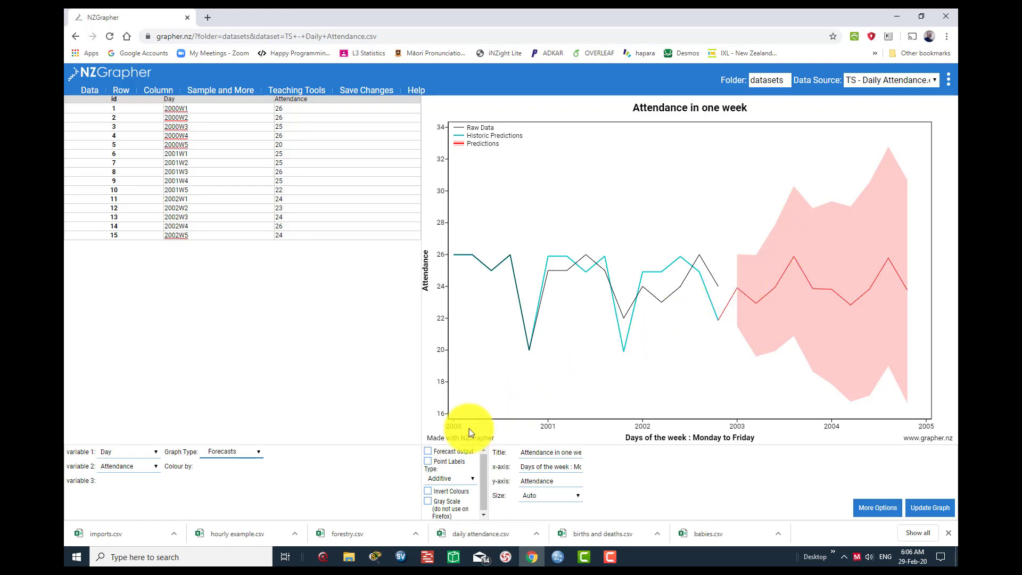
{"action": "left_click", "coordinate": [427, 452]}
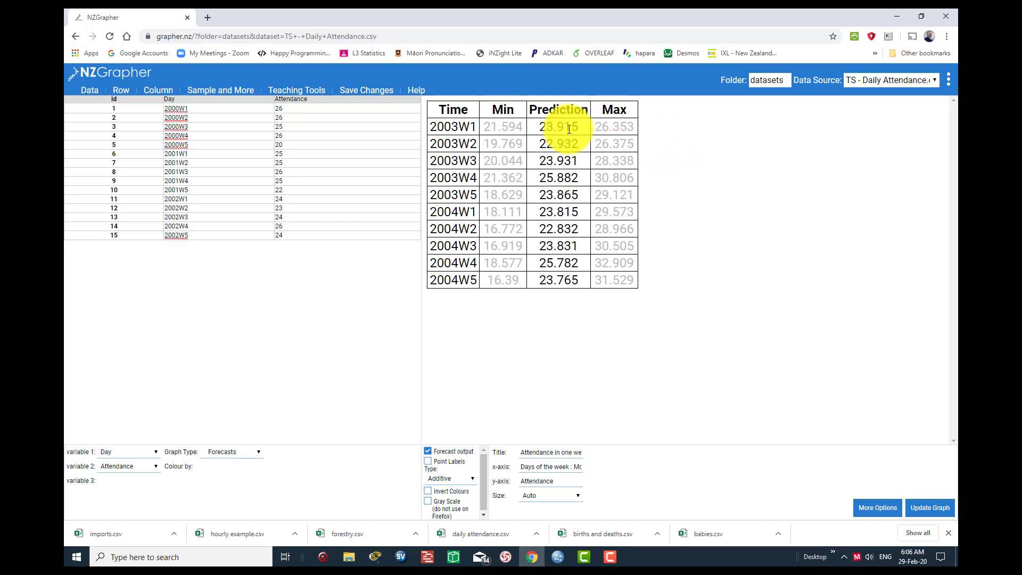
{"action": "left_click_drag", "start_coordinate": [483, 127], "coordinate": [633, 126]}
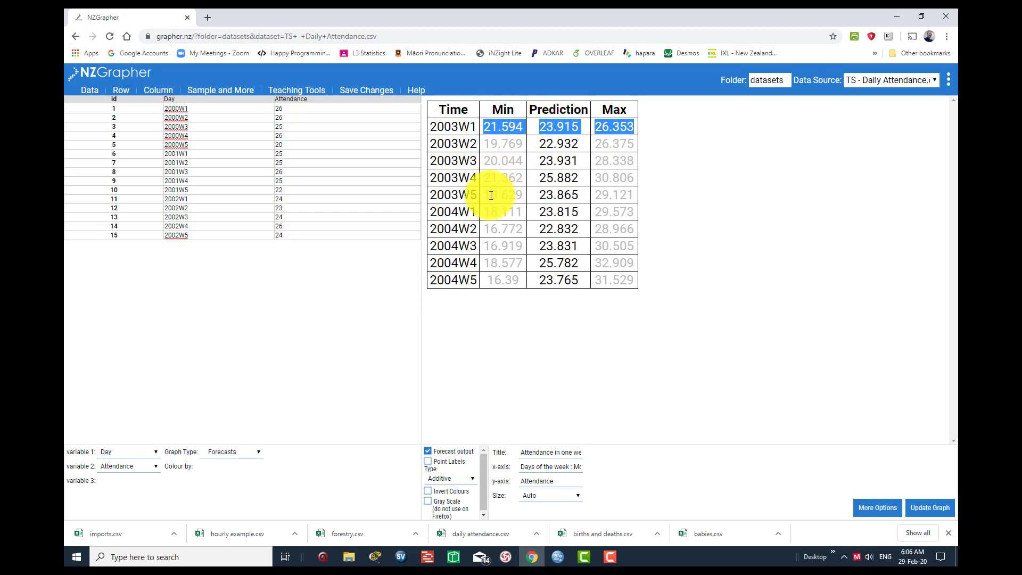
- Highlight the min, prediction and max values for 2003W5, and turn off the forecast output table to return to the graph
{"action": "left_click_drag", "start_coordinate": [490, 196], "coordinate": [605, 193]}
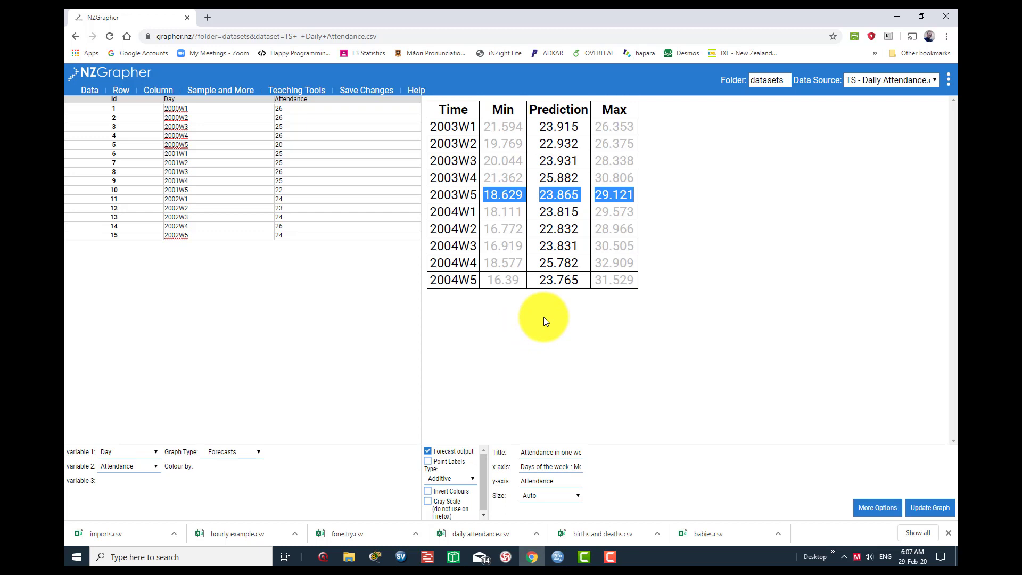
{"action": "left_click", "coordinate": [427, 450]}
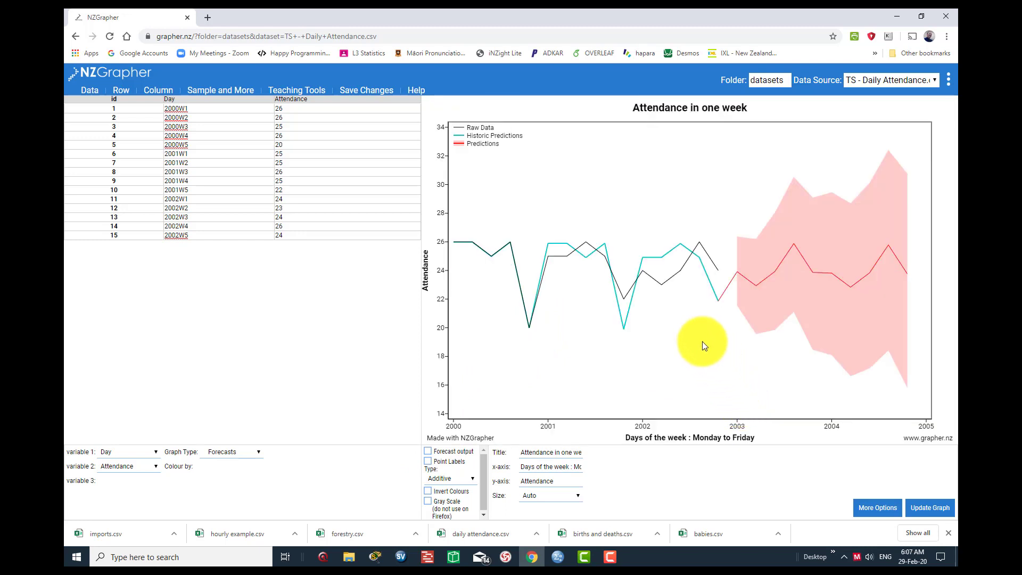
- Bring up the options for saving or copying the forecast graph as an image
{"action": "right_click", "coordinate": [664, 315]}
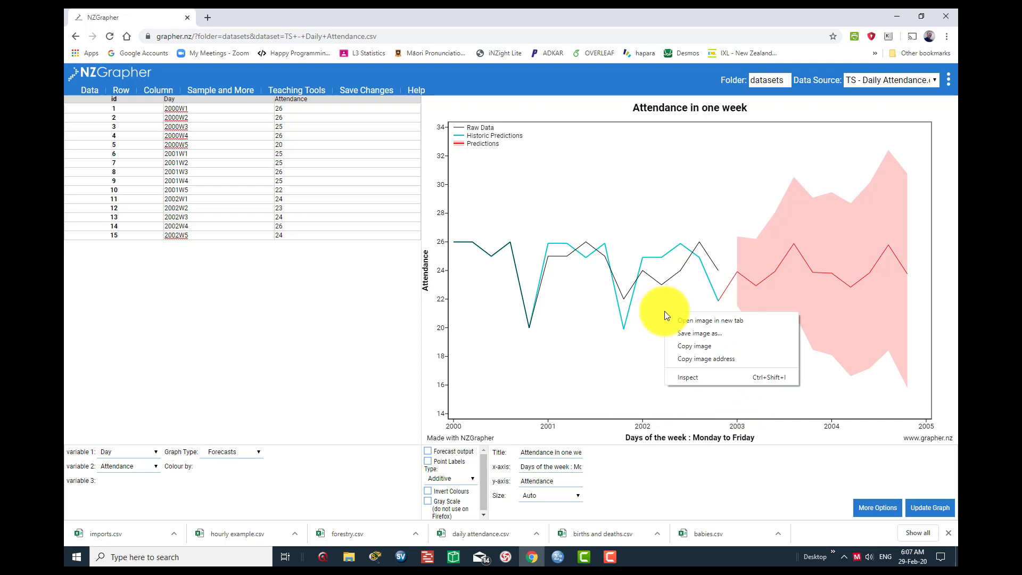
{"action": "key", "text": "Down"}
{"action": "key", "text": "Down"}
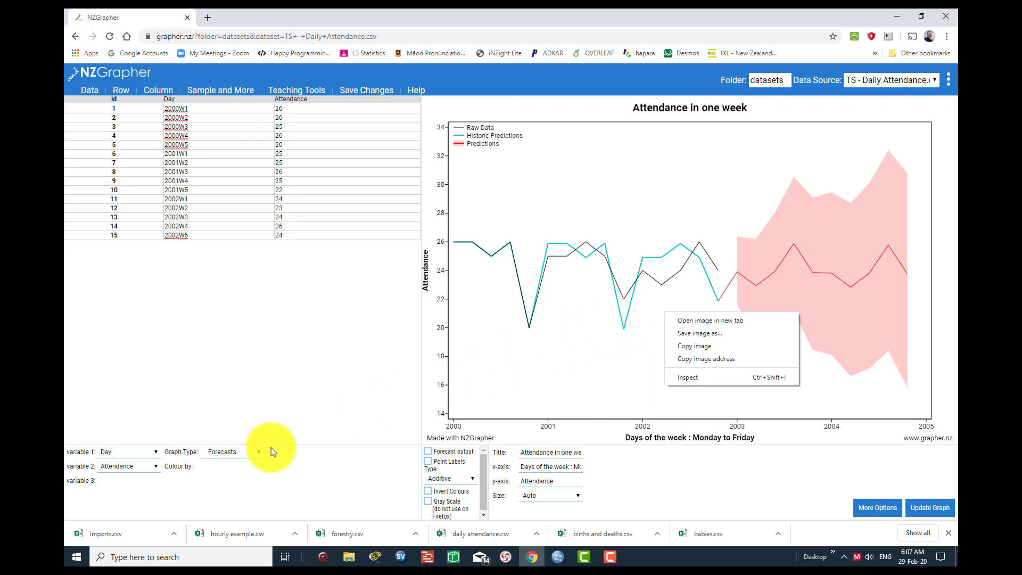
- Change the graph type from Forecasts back to Re-Composition for the attendance data
{"action": "left_click", "coordinate": [258, 452]}
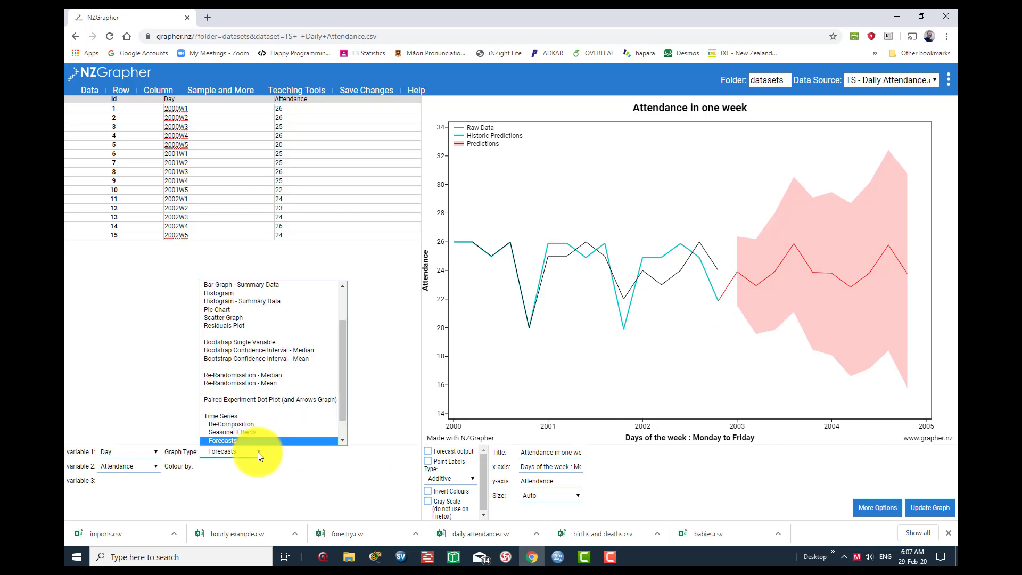
{"action": "key", "text": "Up"}
{"action": "key", "text": "Up"}
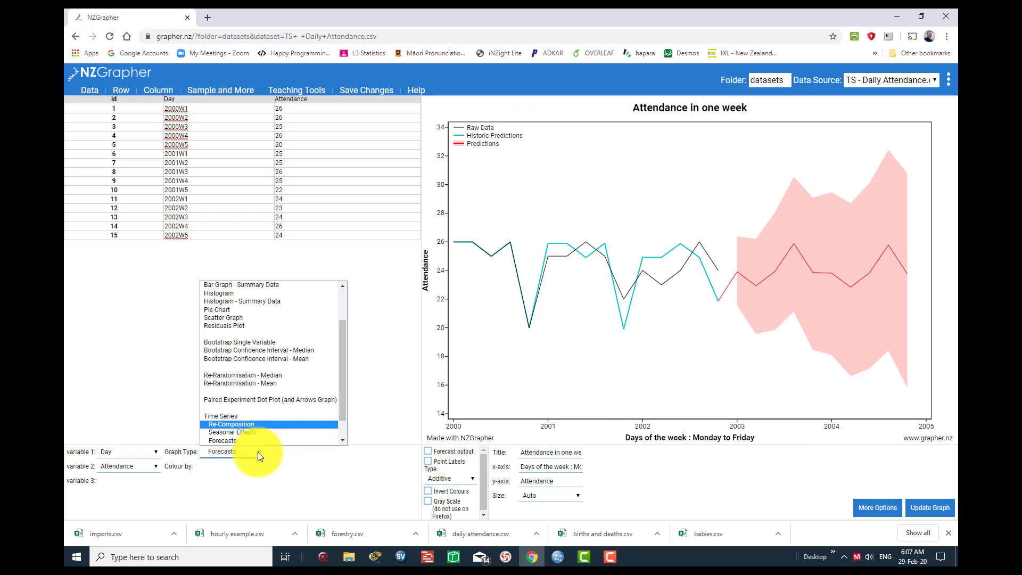
{"action": "left_click", "coordinate": [248, 424]}
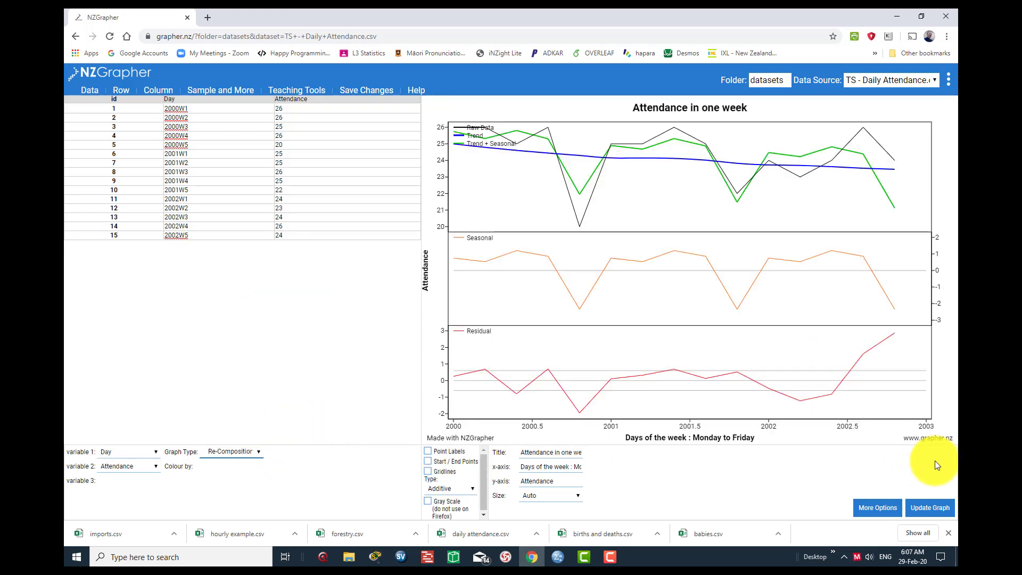